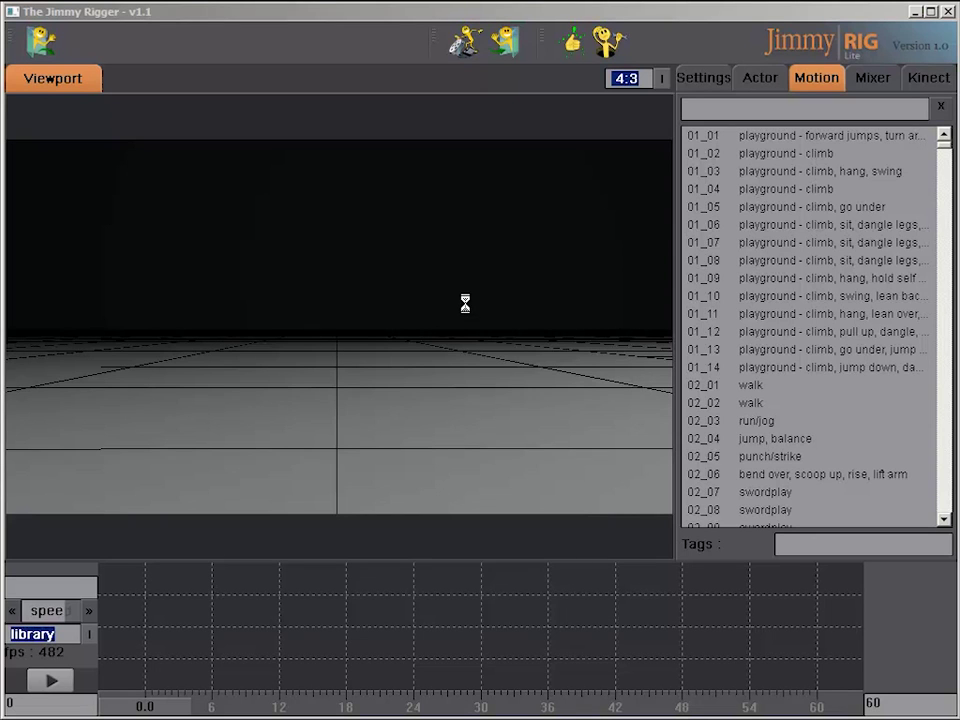
Load the Cobra.lwo model and have it auto-rigged as a character
left_click(928, 86)
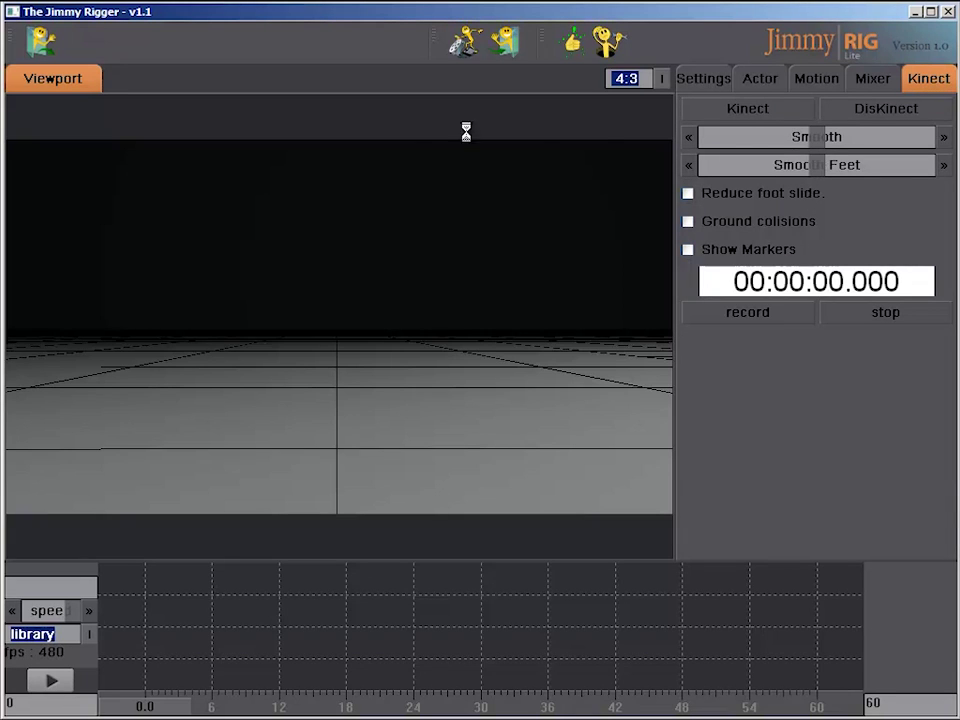
left_click(40, 45)
left_click(213, 219)
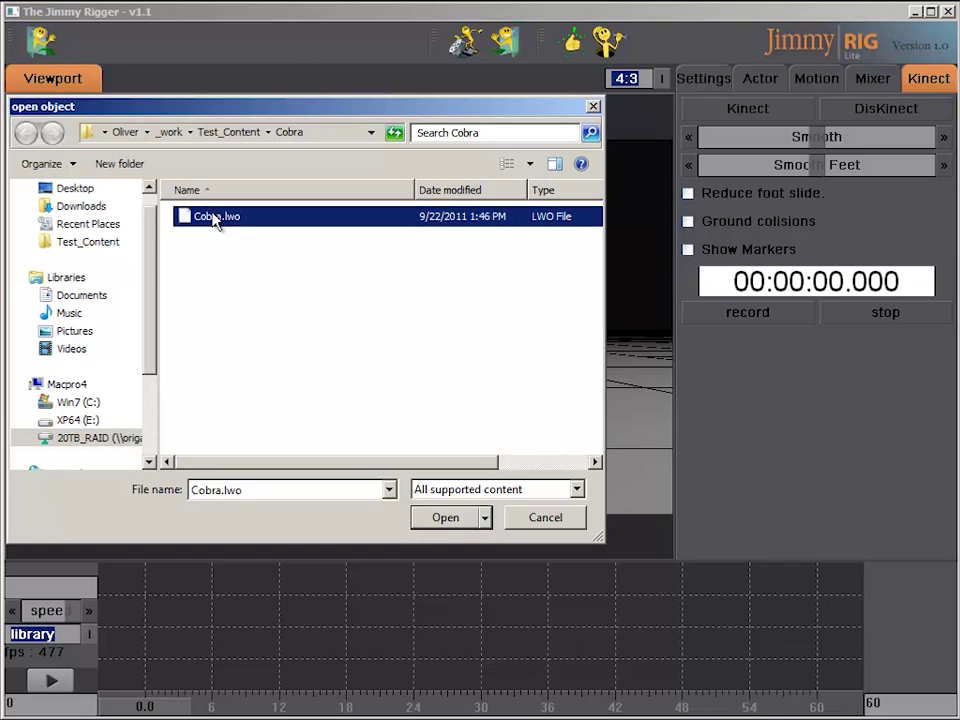
double_click(213, 219)
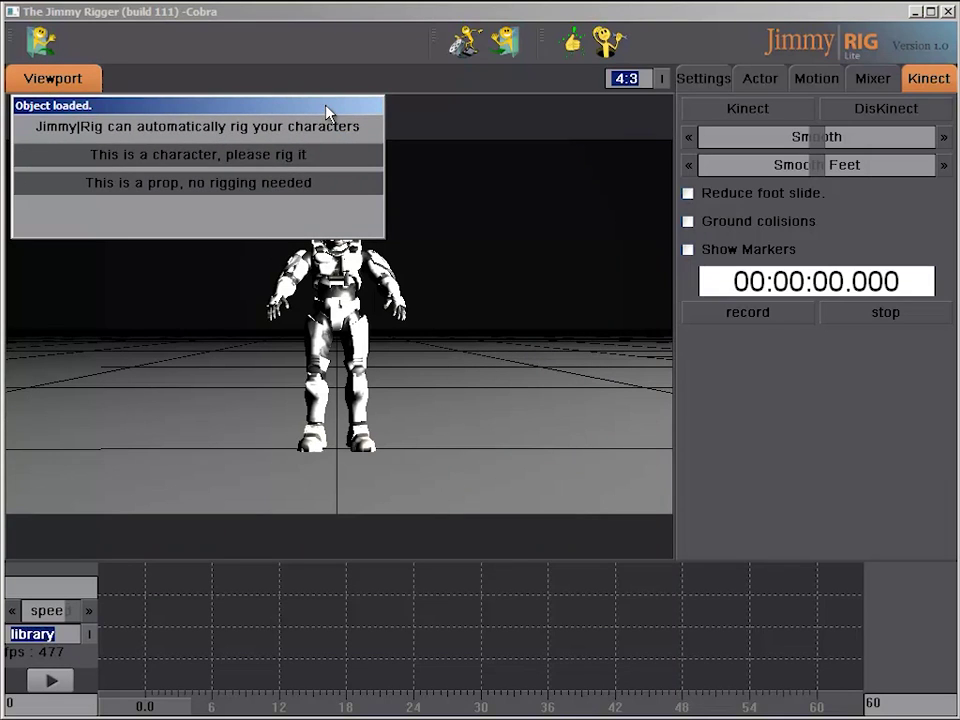
left_click(229, 157)
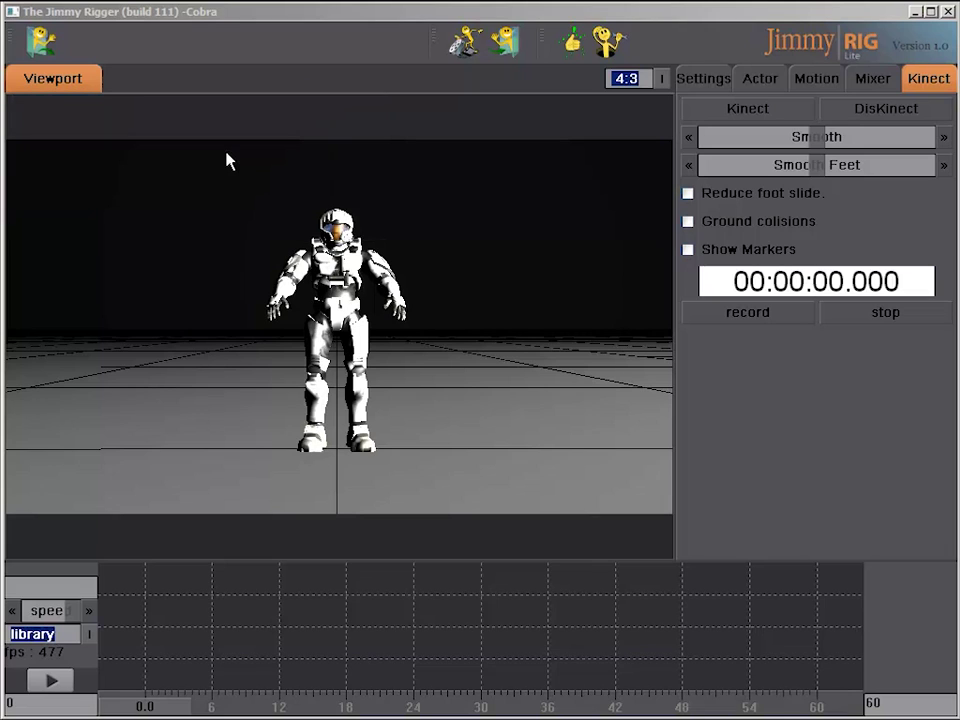
Raise the Cobra's stomach rigidity, switch the scene to Light Setup 2, and enable Shadows
left_click(758, 80)
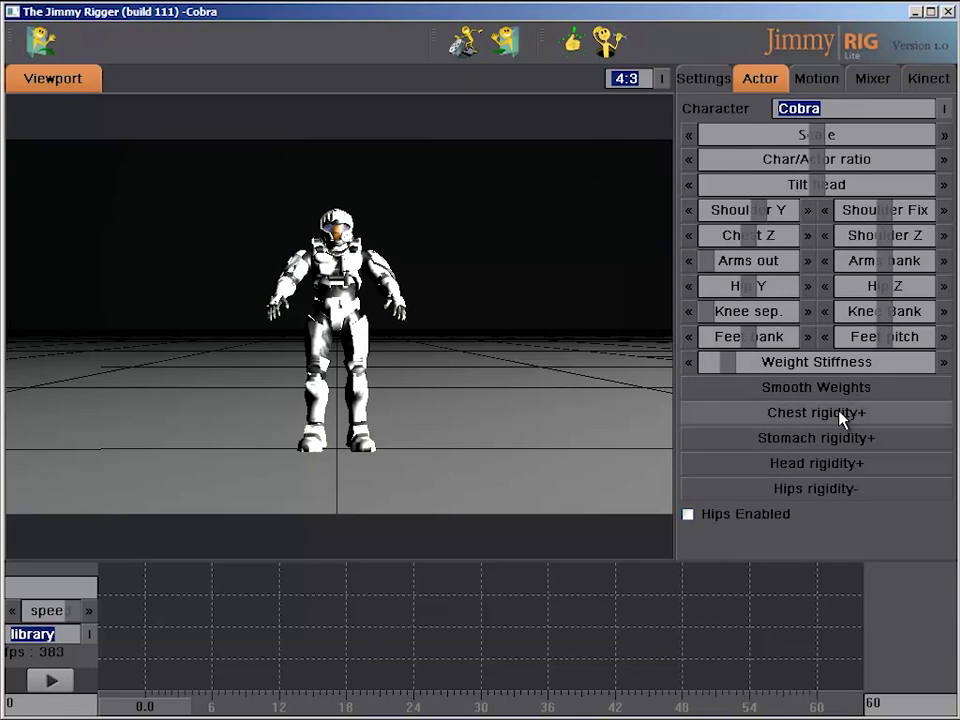
left_click(912, 440)
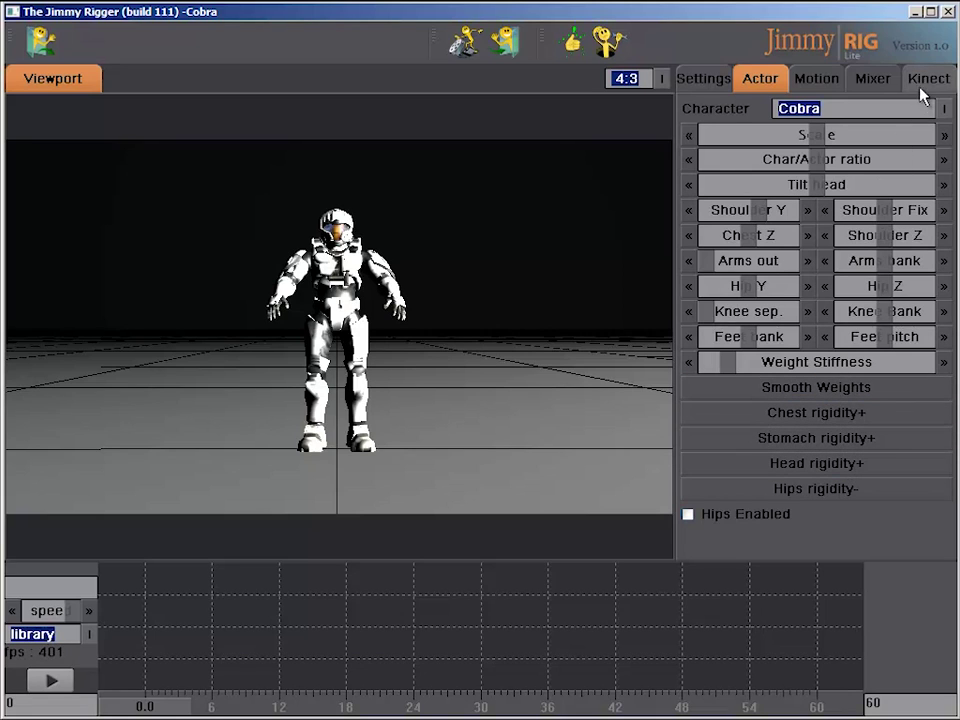
left_click(710, 80)
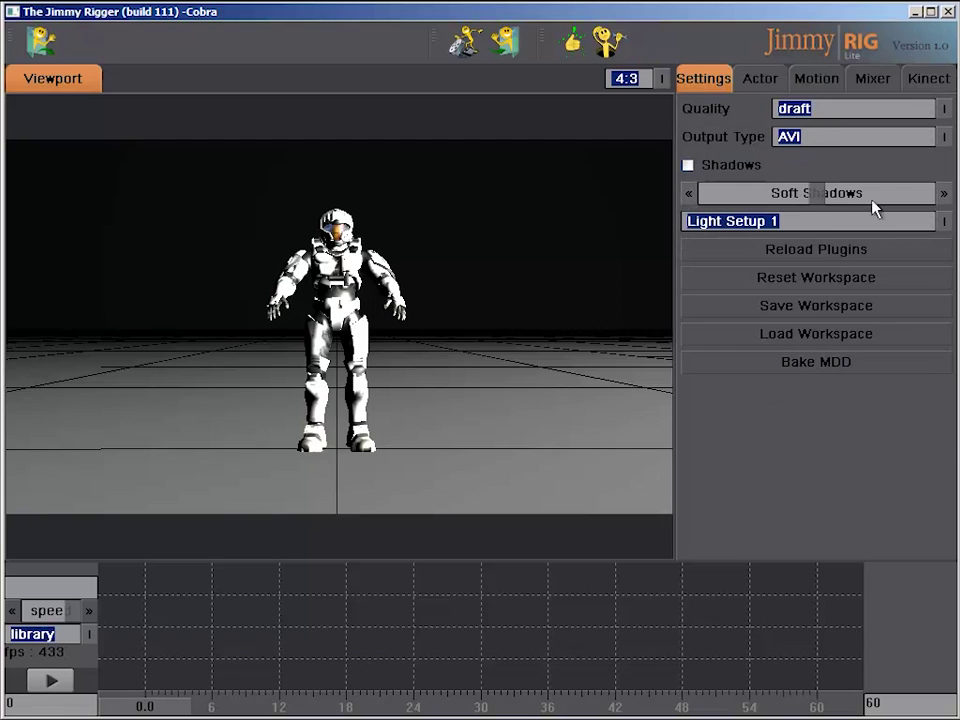
left_click(943, 221)
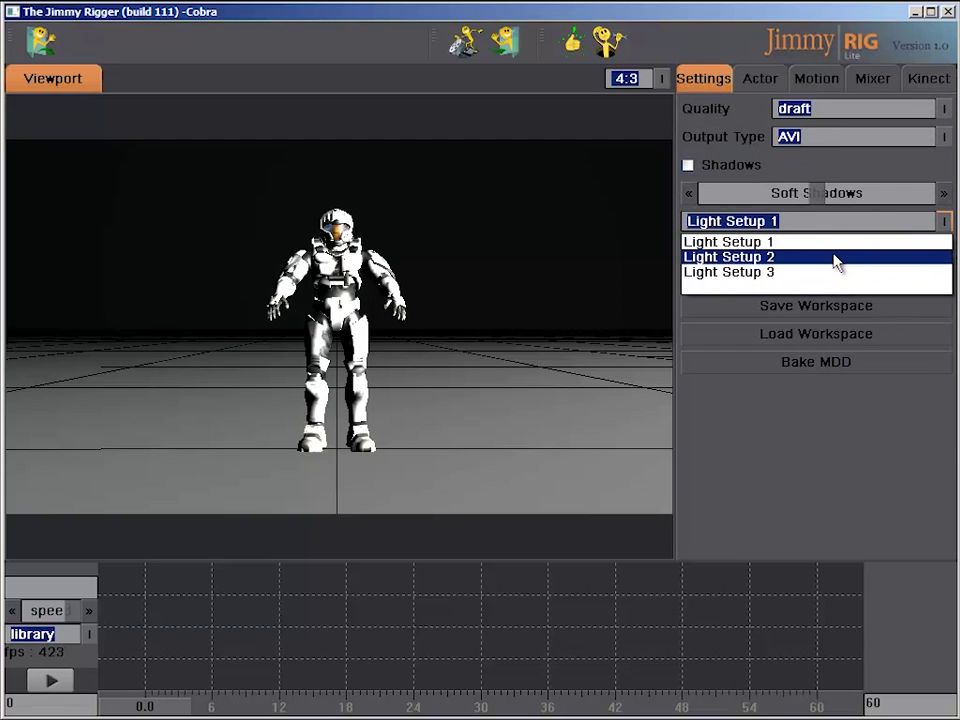
left_click(836, 259)
left_click(688, 166)
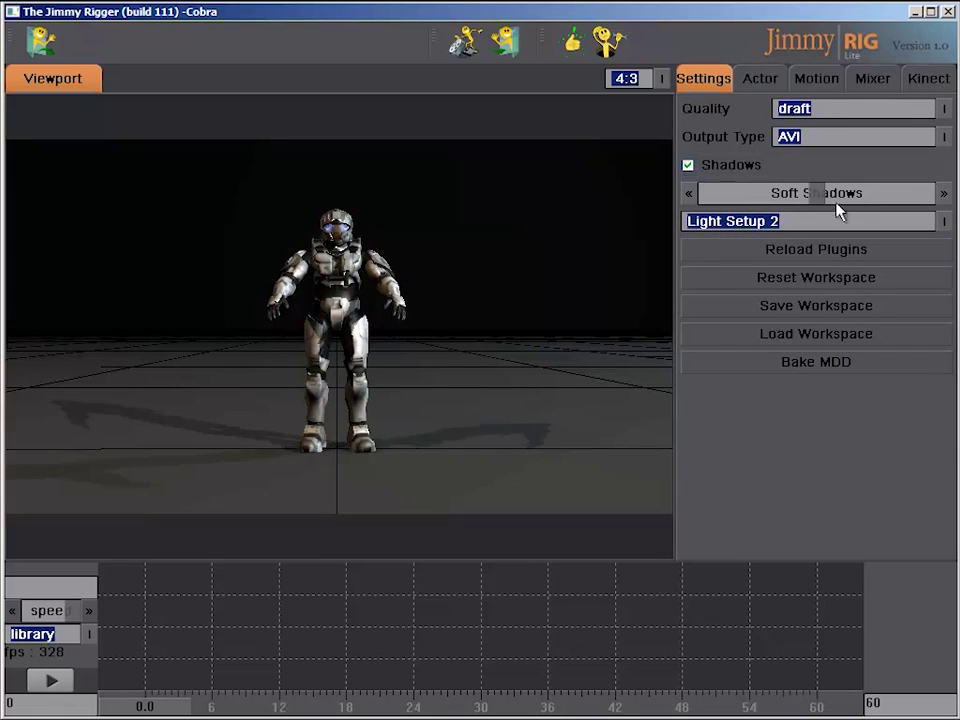
Connect the Kinect and record about 15 seconds of the performer's motion onto the Cobra
left_click(928, 80)
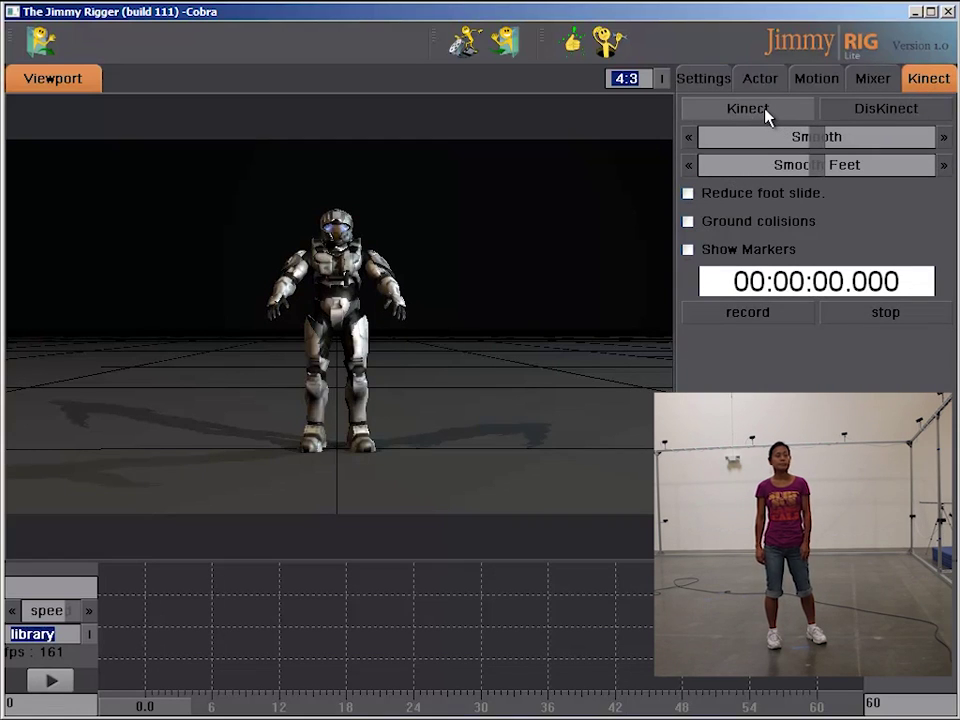
left_click(766, 116)
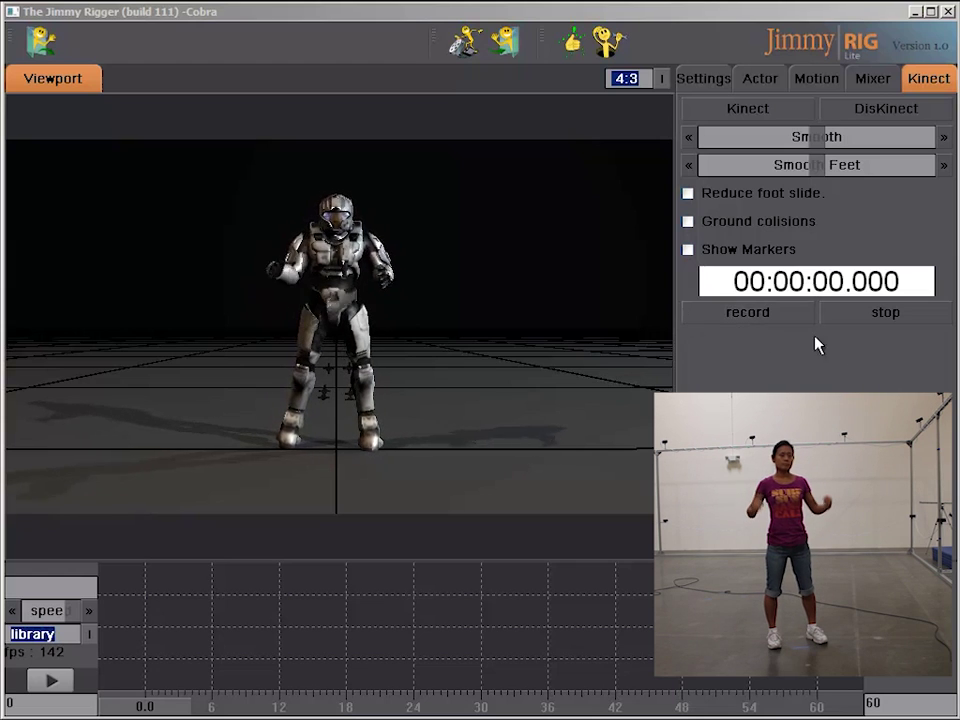
left_click(748, 316)
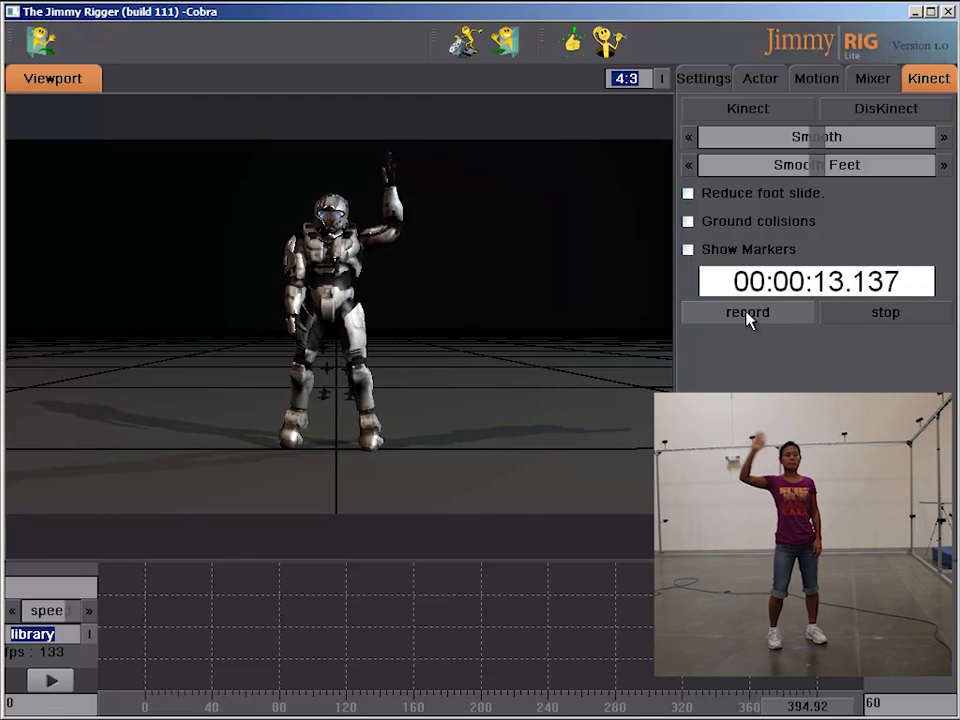
left_click(889, 313)
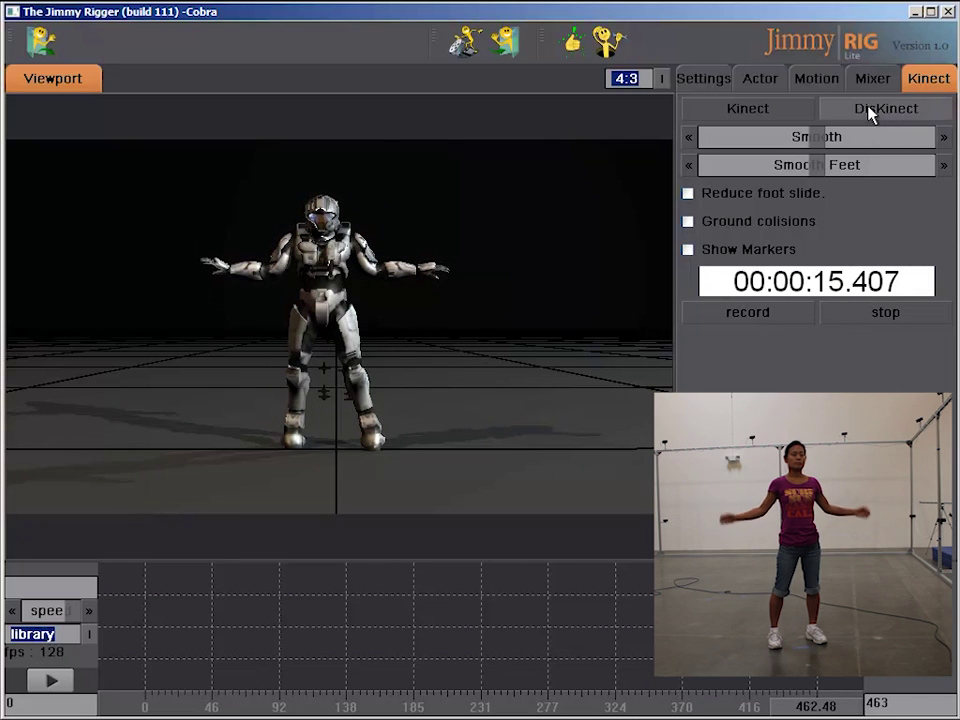
Disconnect the Kinect, scrub back through the take, and enter the clip name 'just-standing'
left_click(870, 110)
left_click_drag(822, 712, 252, 708)
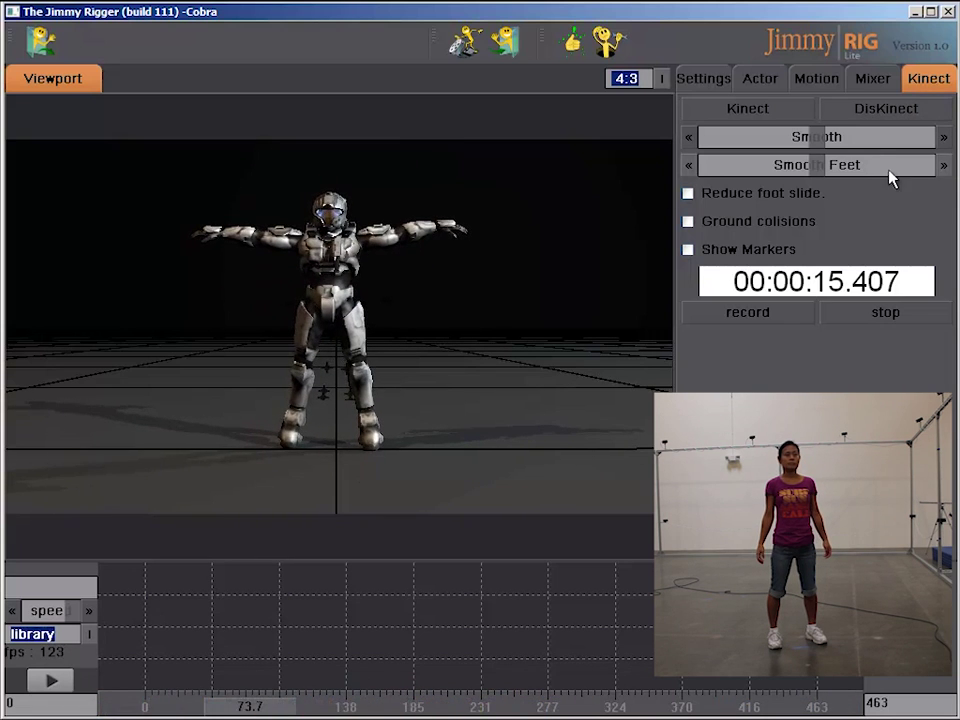
left_click(872, 80)
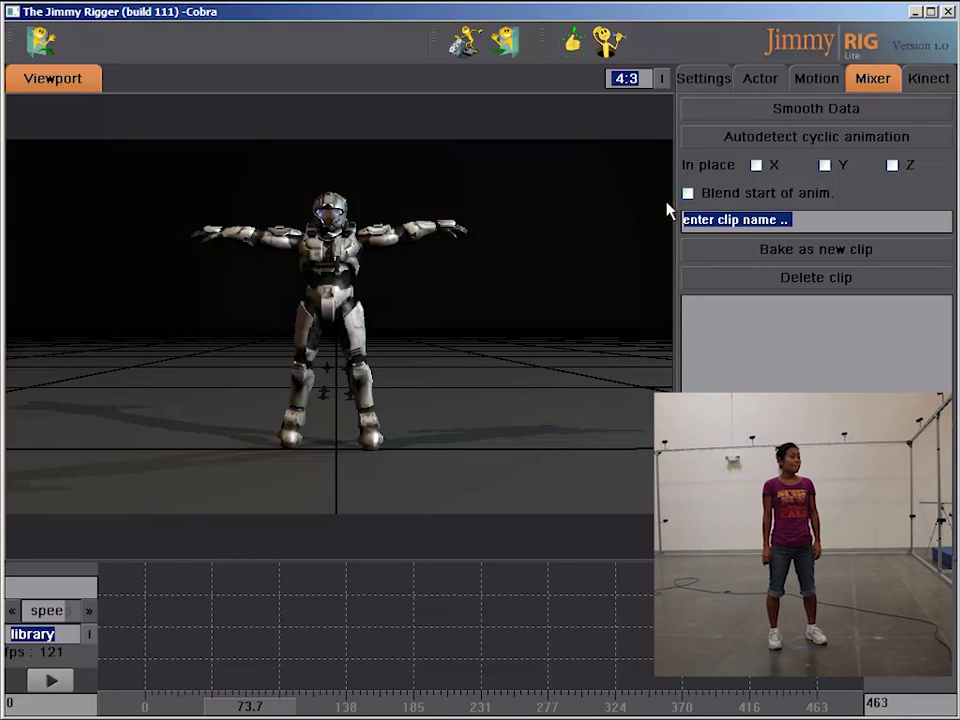
type("fo")
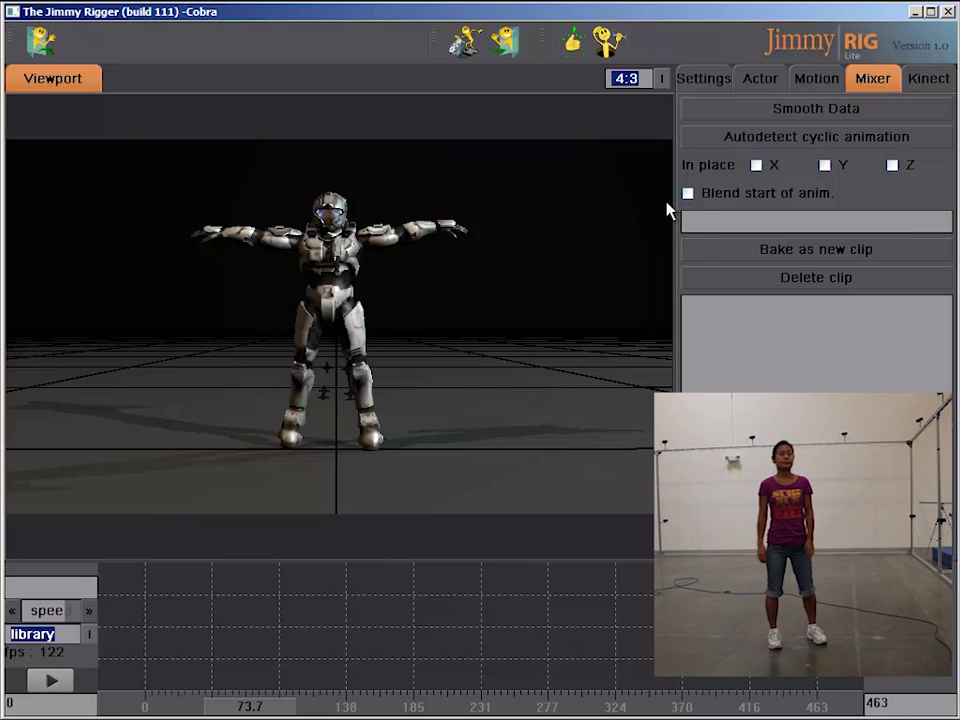
type("just-stat")
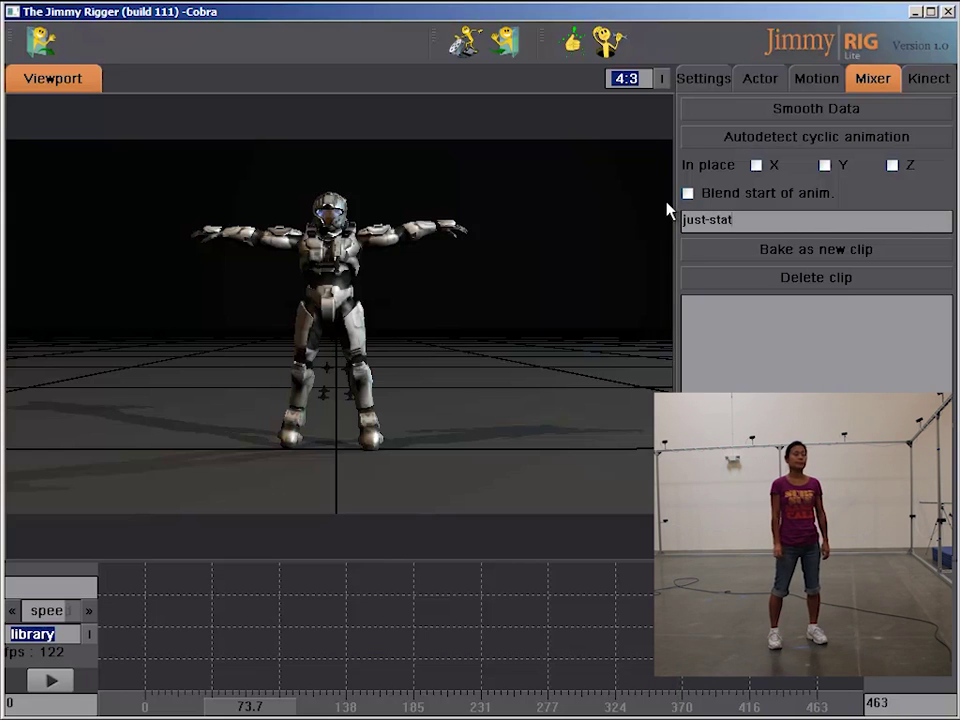
key("BackSpace")
type("nding")
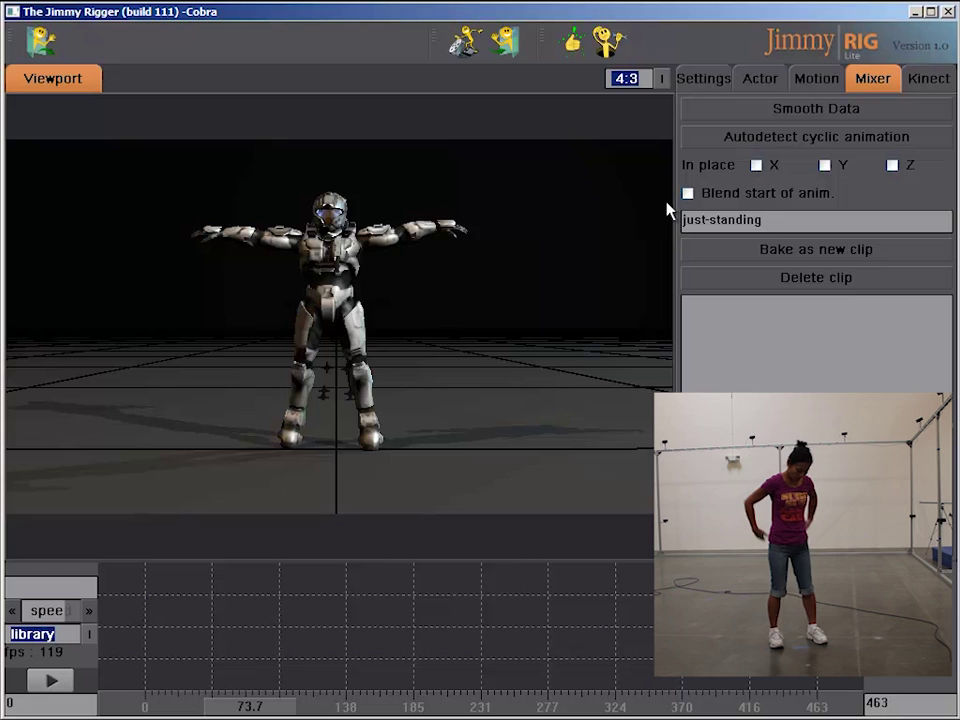
Bake the take as a new clip and place it on Cobra's Layer1 in the mixer timeline
left_click(830, 250)
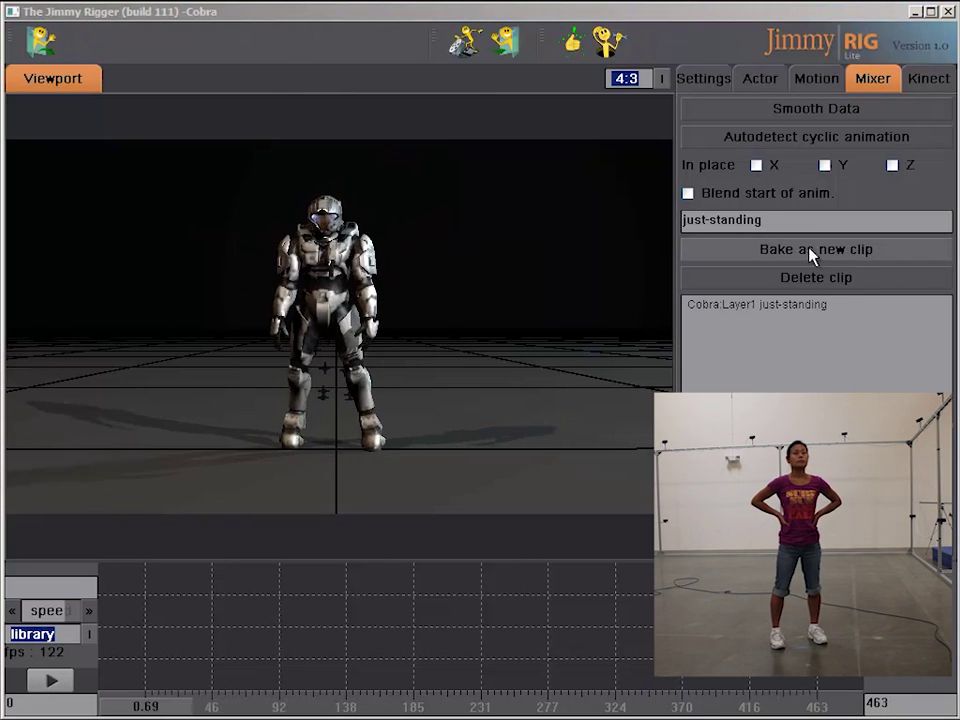
left_click_drag(735, 306, 177, 682)
left_click(237, 708)
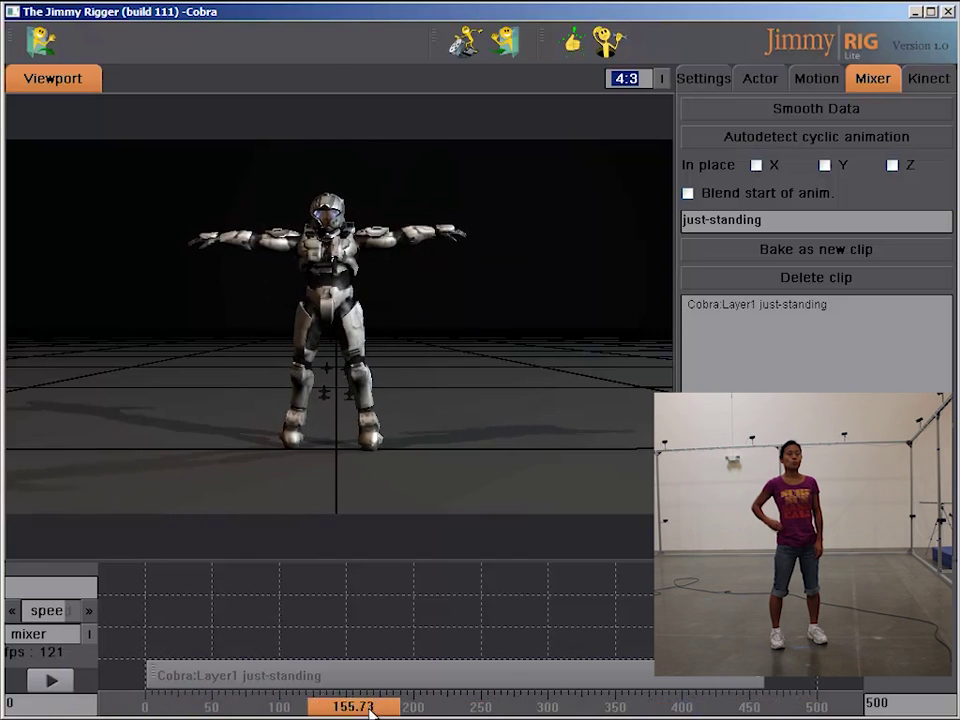
left_click_drag(370, 710, 335, 710)
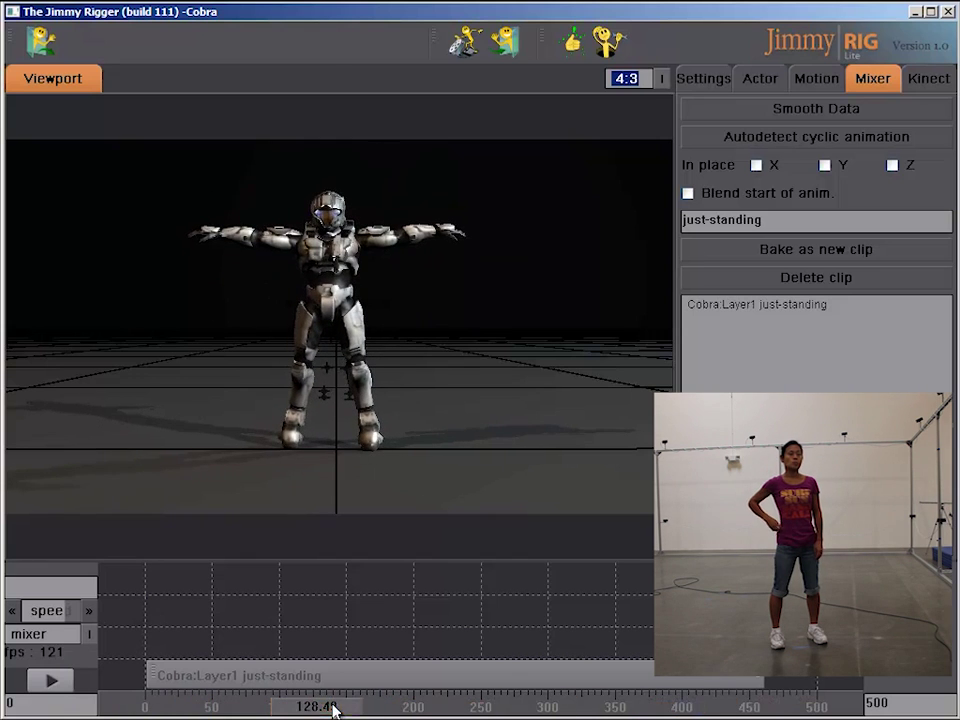
Load a second Cobra.lwo, rig it as a character, and reconnect the Kinect
left_click(40, 45)
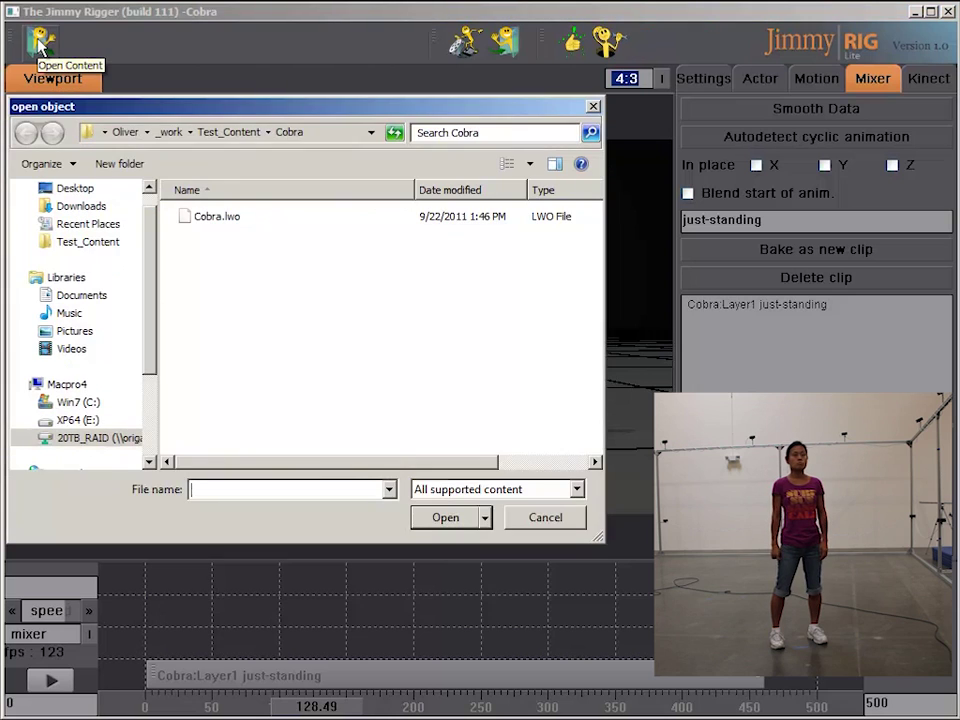
double_click(220, 217)
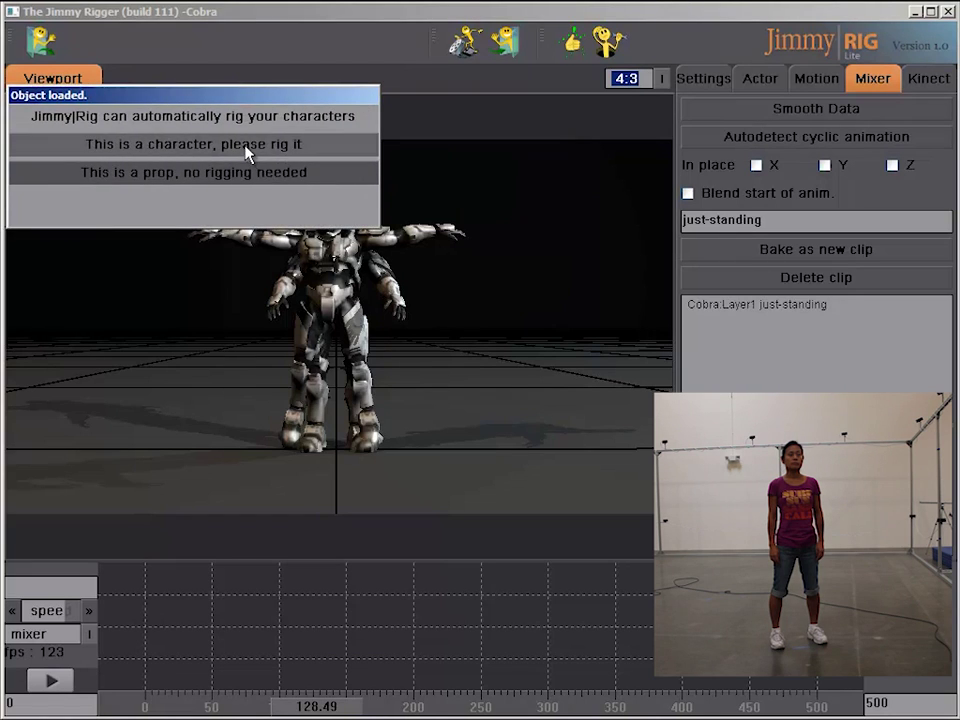
left_click(246, 146)
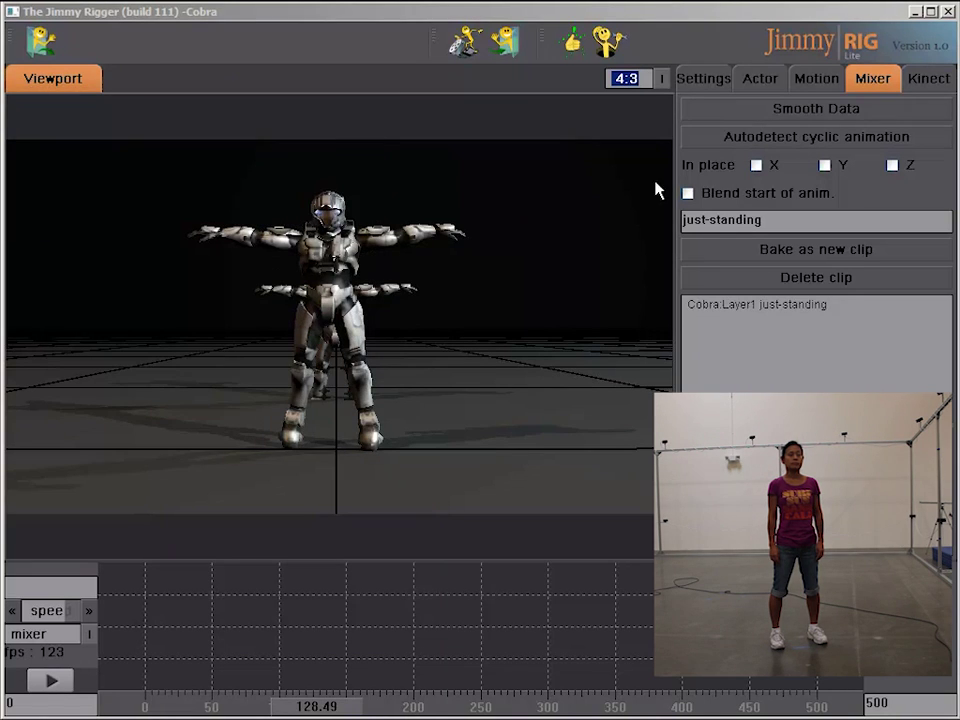
left_click(933, 82)
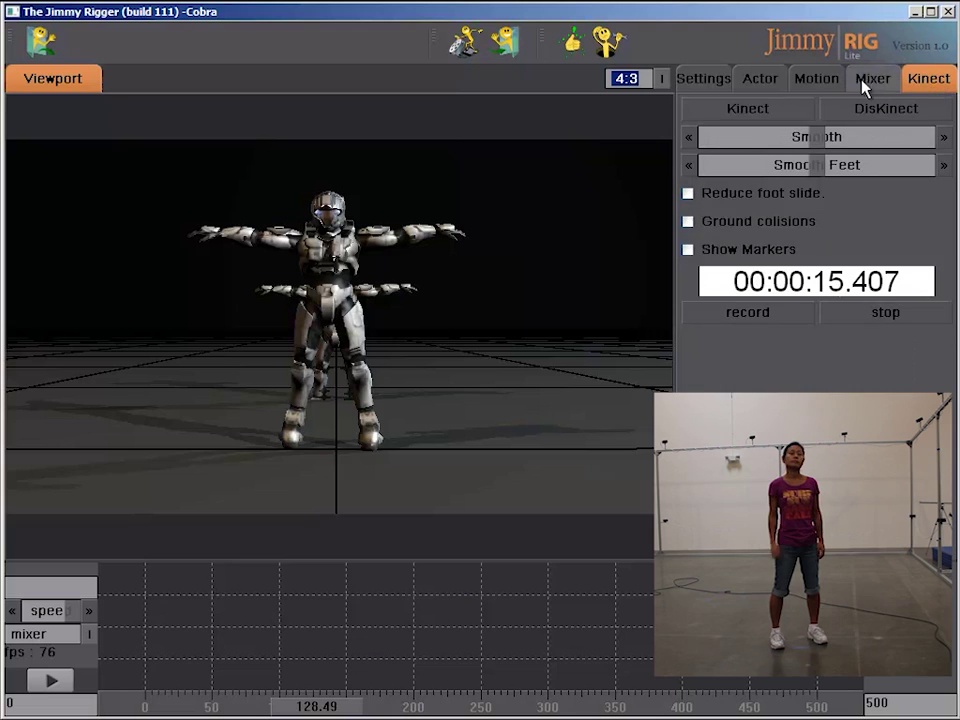
left_click(768, 112)
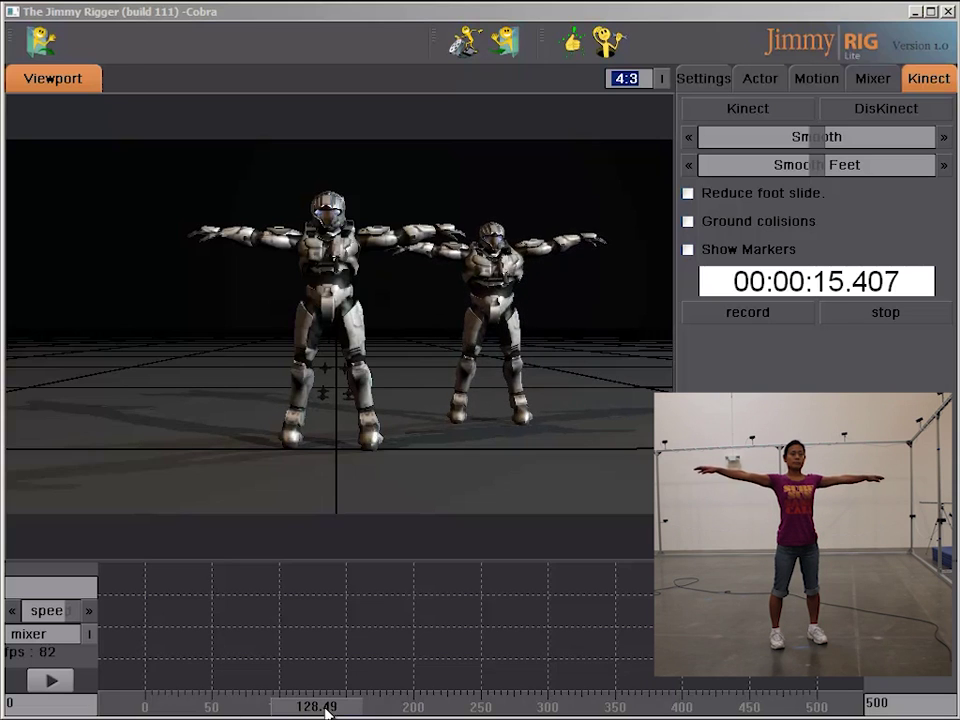
Rewind, orbit to show both characters, and raise the Smooth Feet slider
left_click_drag(320, 707, 99, 697)
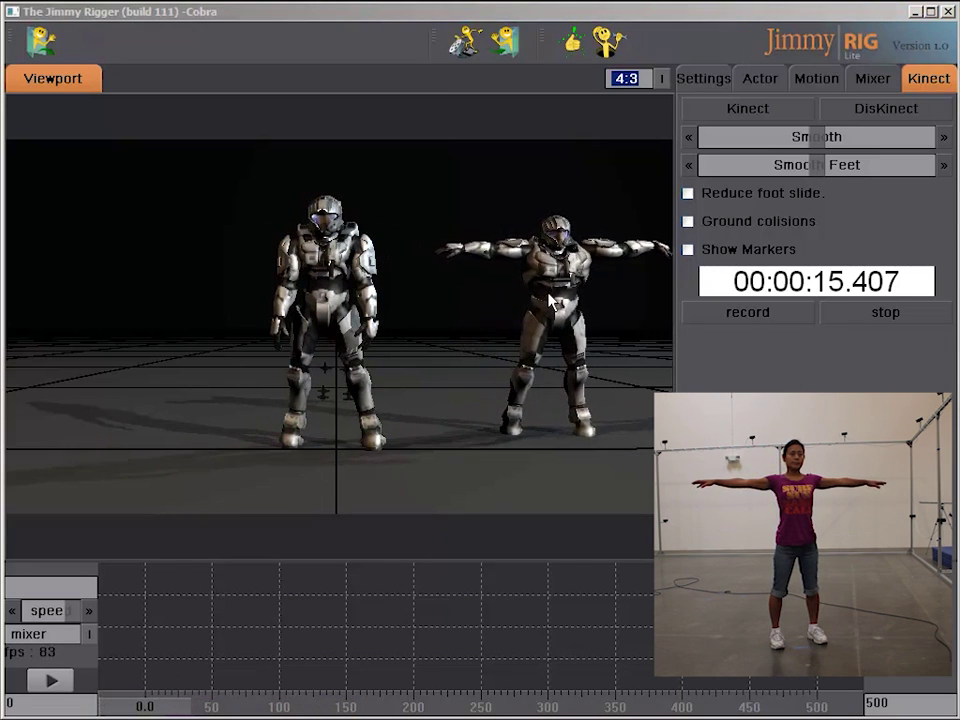
left_click_drag(377, 441, 220, 350)
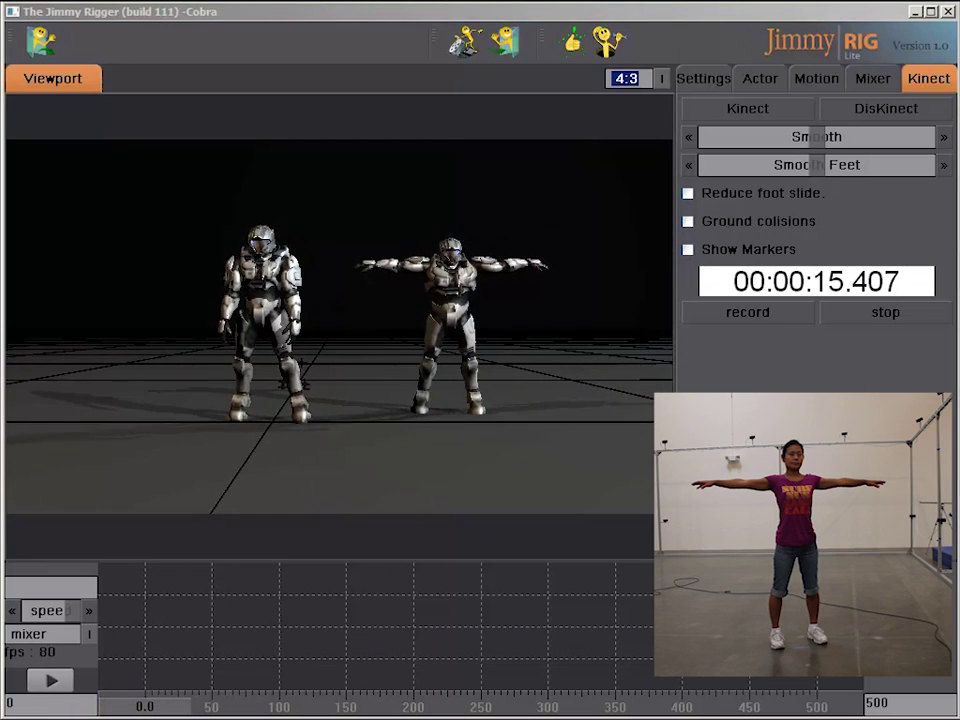
left_click(826, 140)
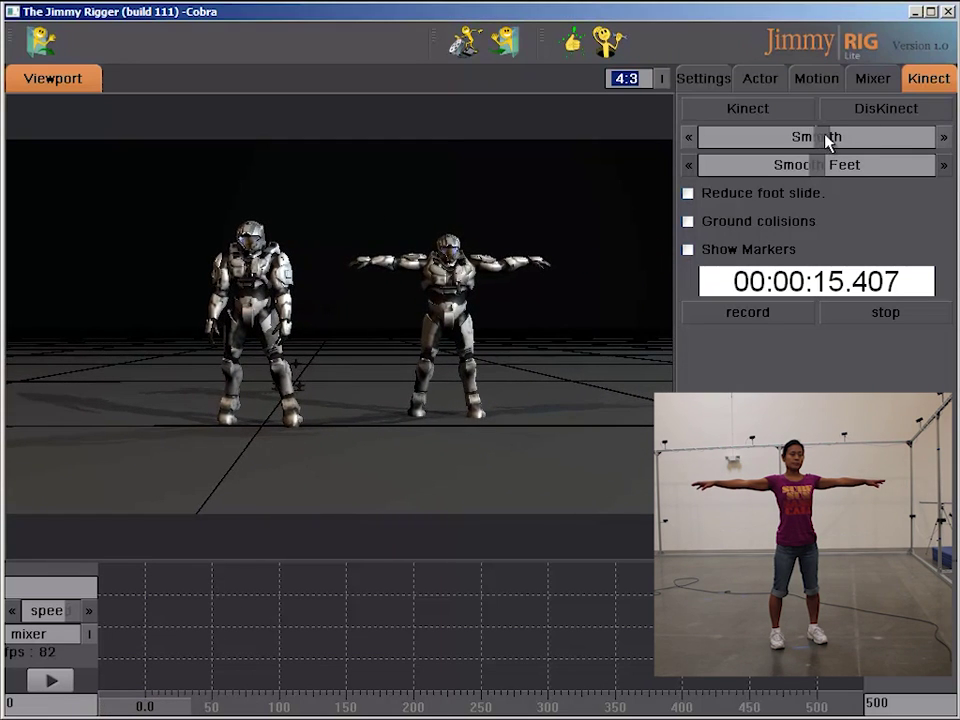
left_click_drag(823, 169, 904, 171)
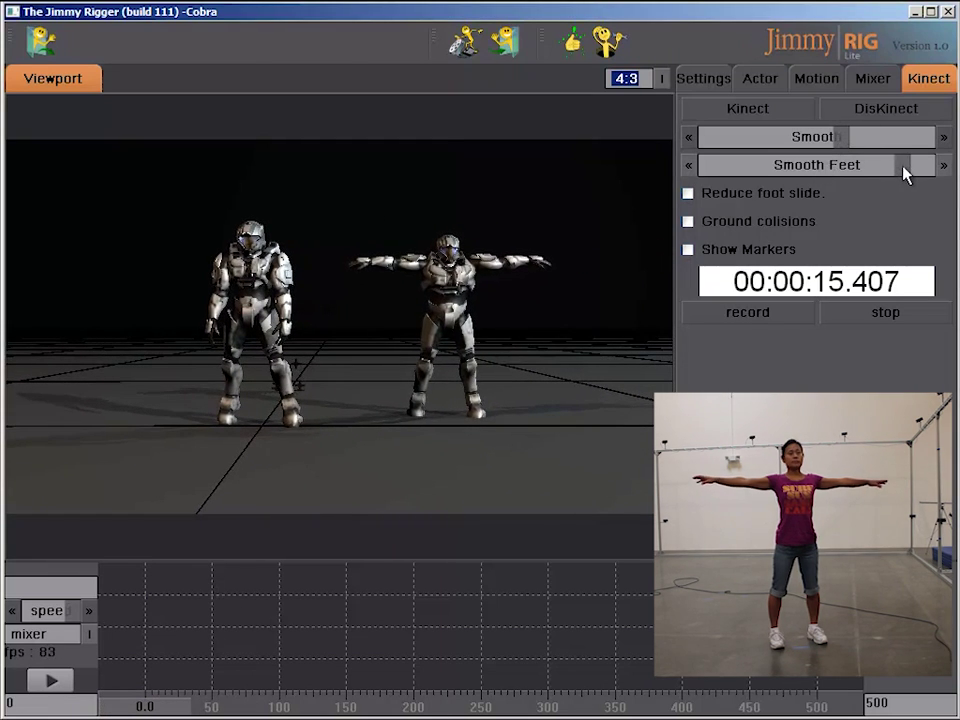
Record a roughly 14.8-second Kinect take onto the new Cobra and rewind to review it
left_click(744, 318)
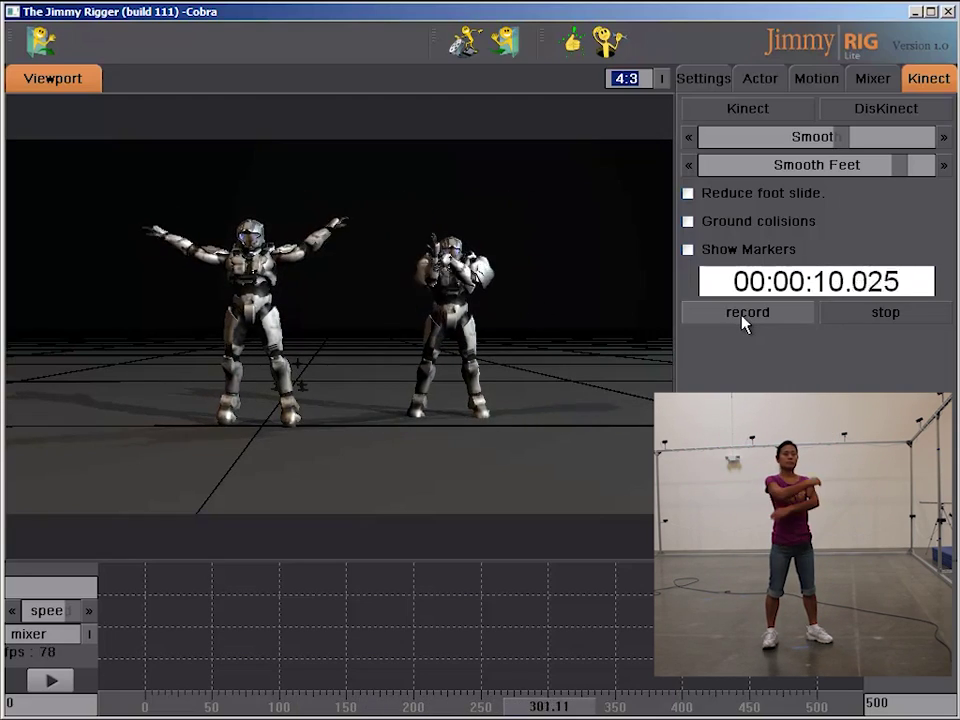
left_click(893, 314)
left_click_drag(708, 708, 388, 703)
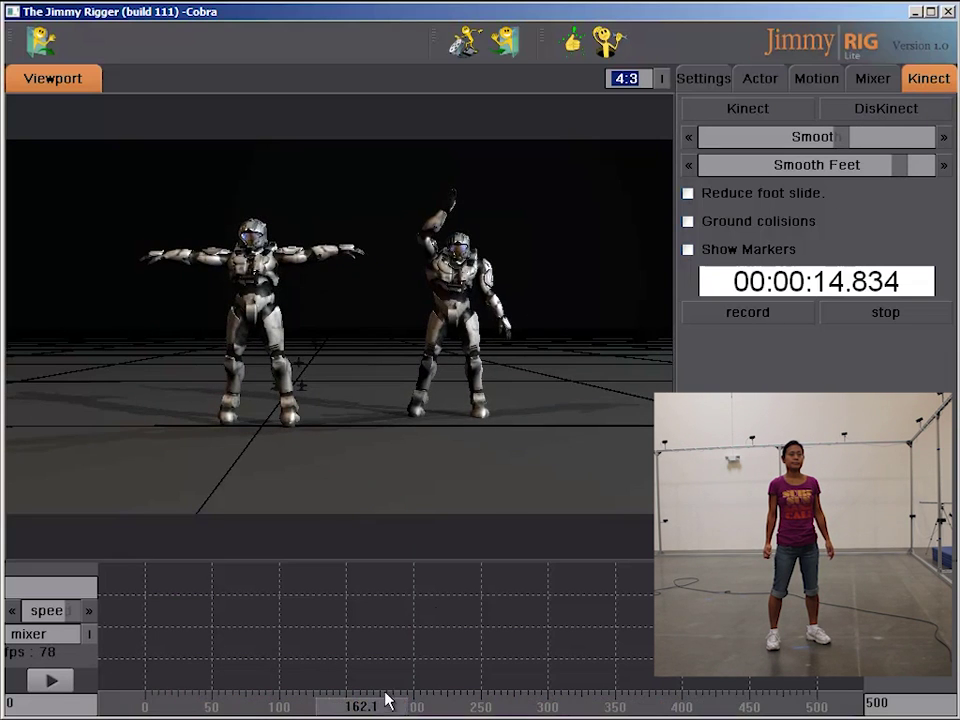
Bake the take as a new clip named 'secondmotion' and place it on the timeline
left_click(874, 80)
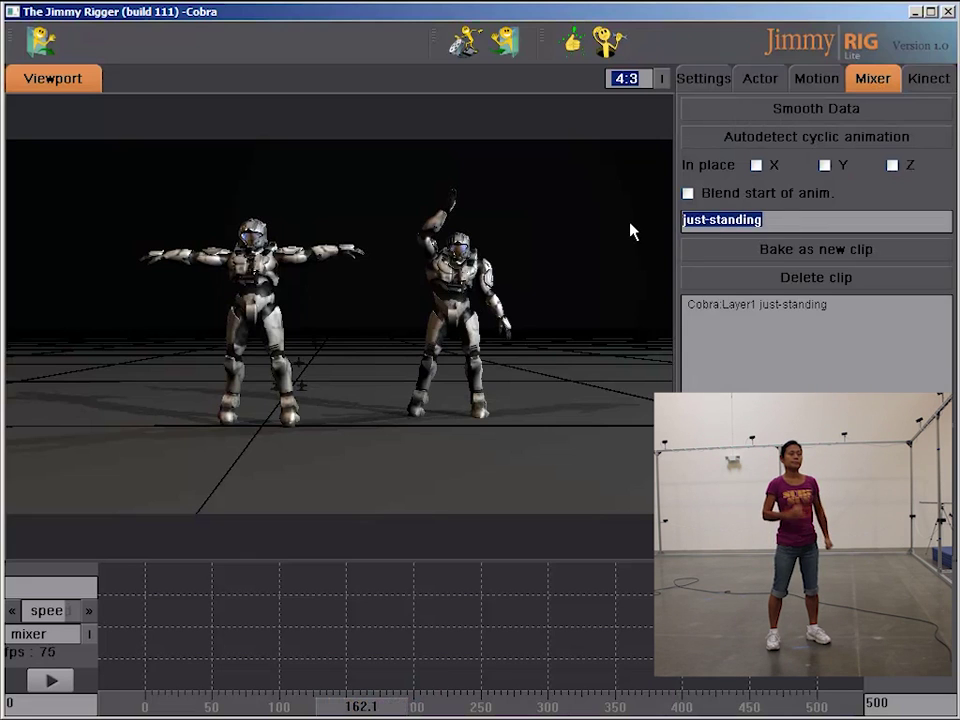
type("se")
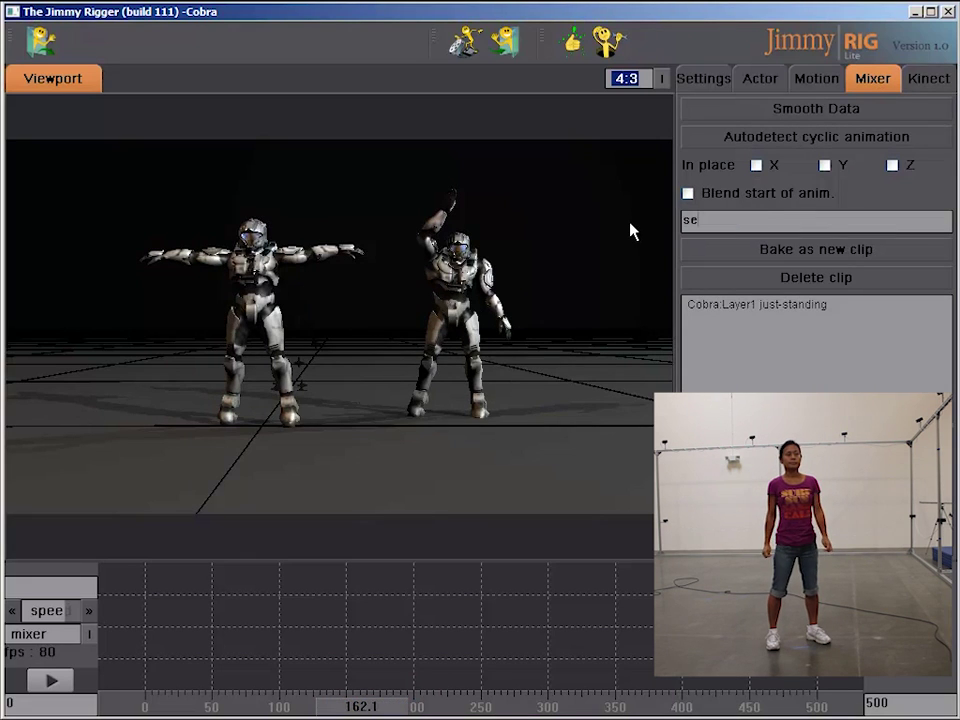
type("condmotion")
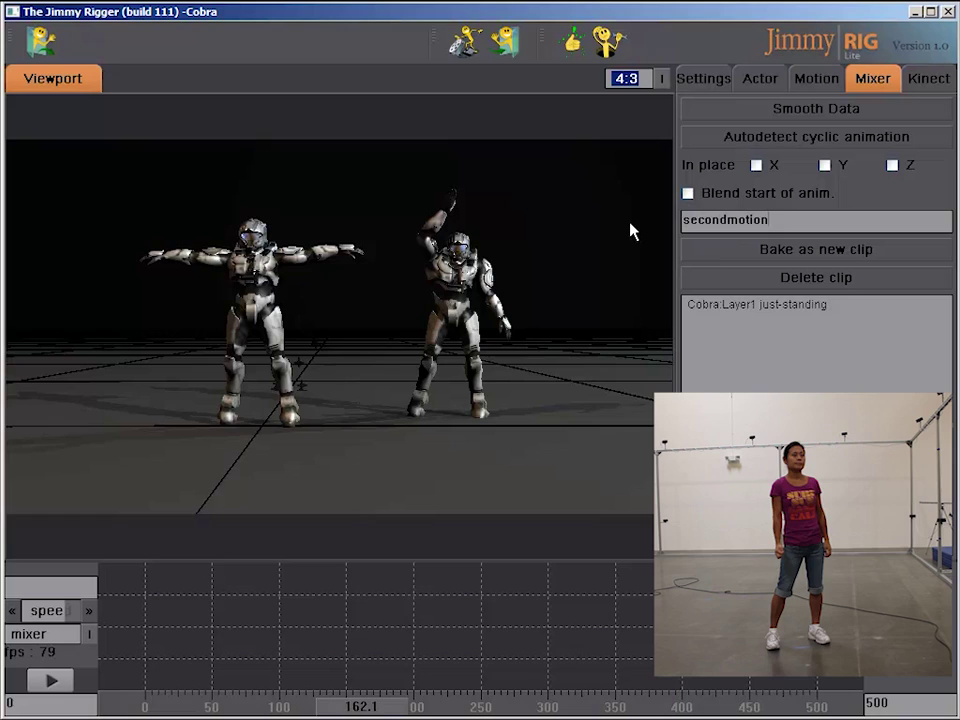
left_click(740, 257)
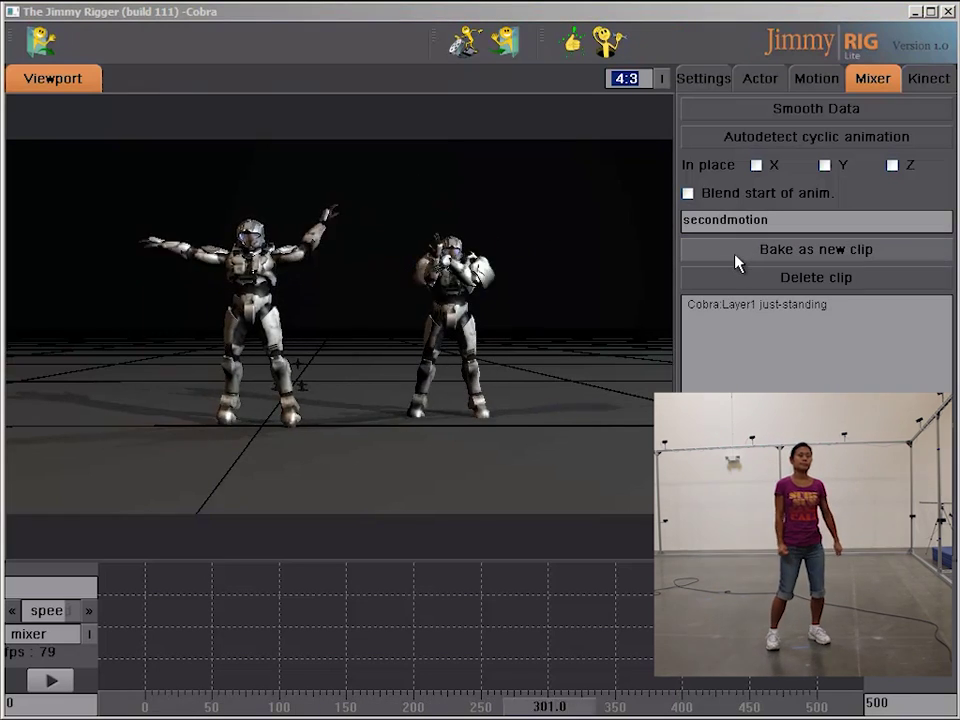
left_click_drag(768, 323, 140, 703)
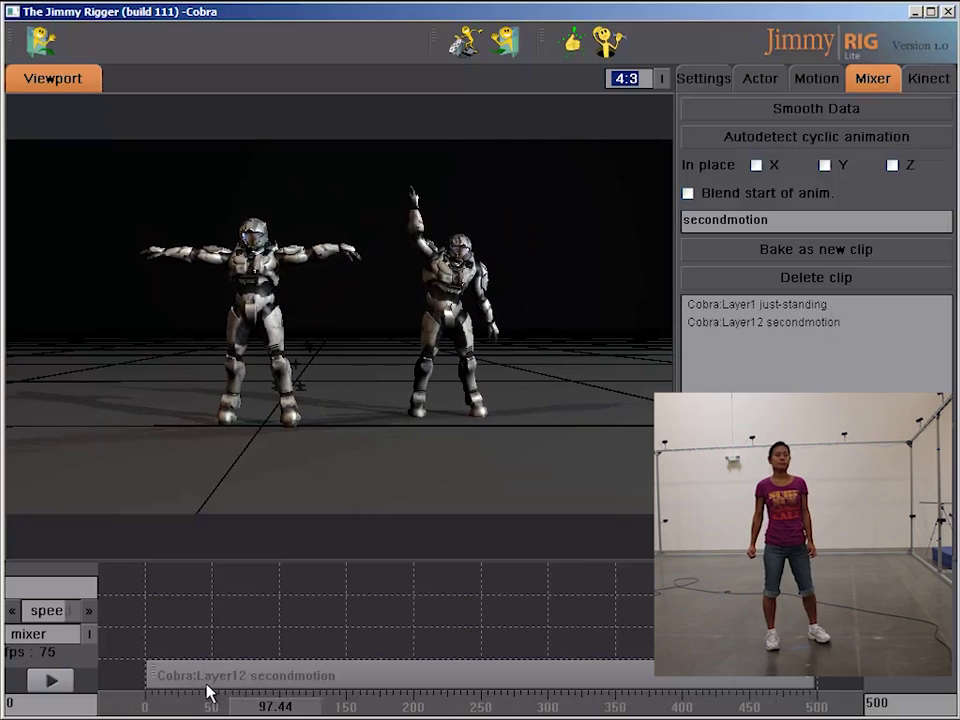
Shift the secondmotion clip later on the timeline and scrub to check it
left_click_drag(318, 703, 425, 712)
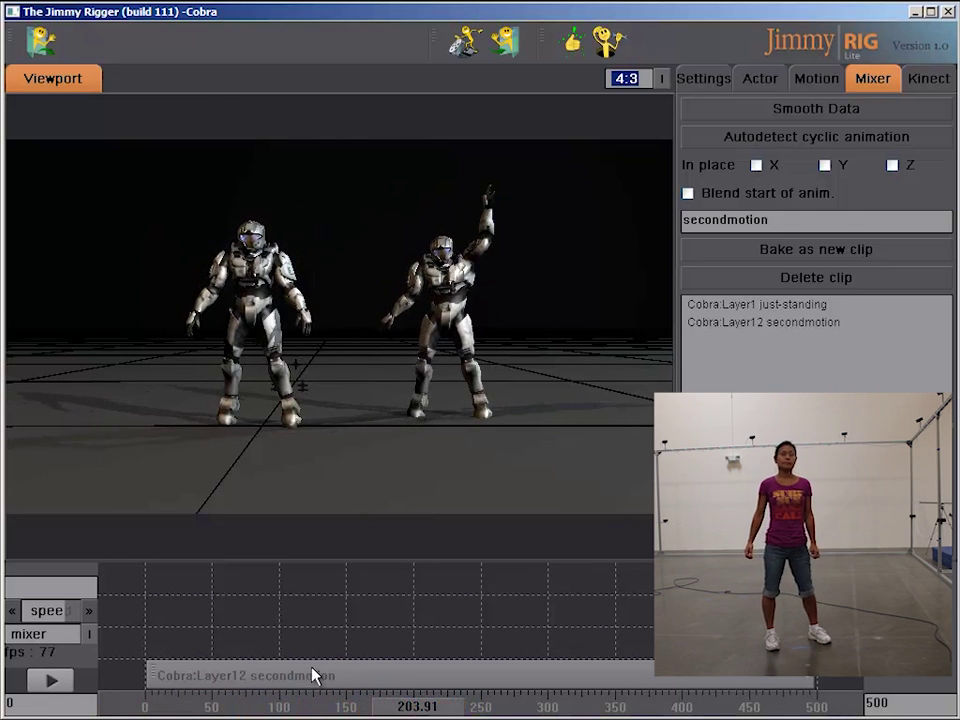
left_click_drag(279, 686, 381, 690)
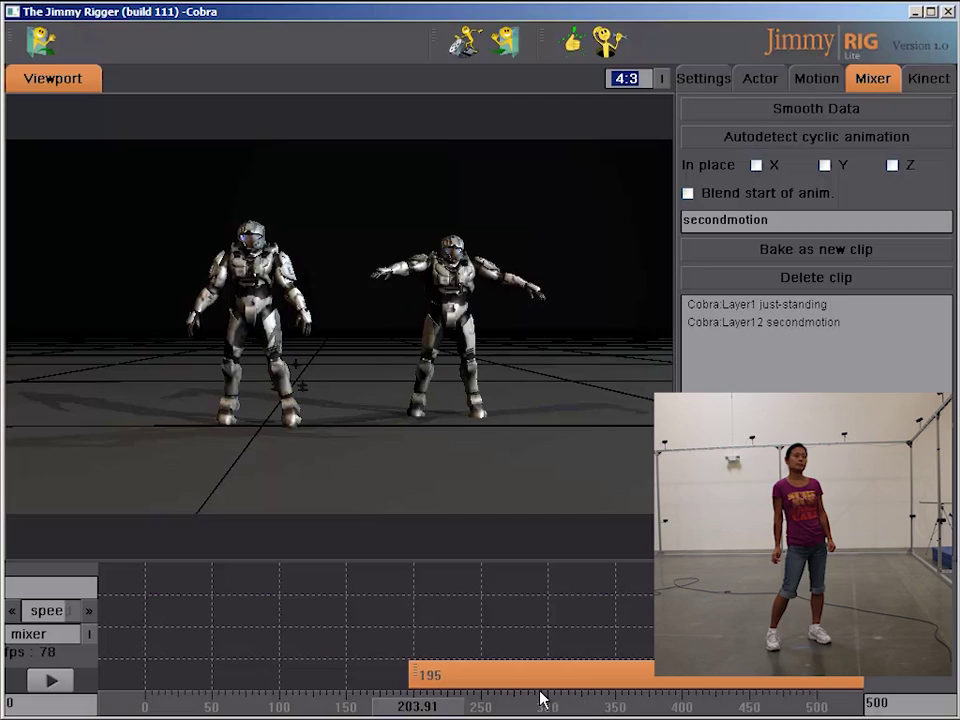
left_click_drag(414, 705, 550, 712)
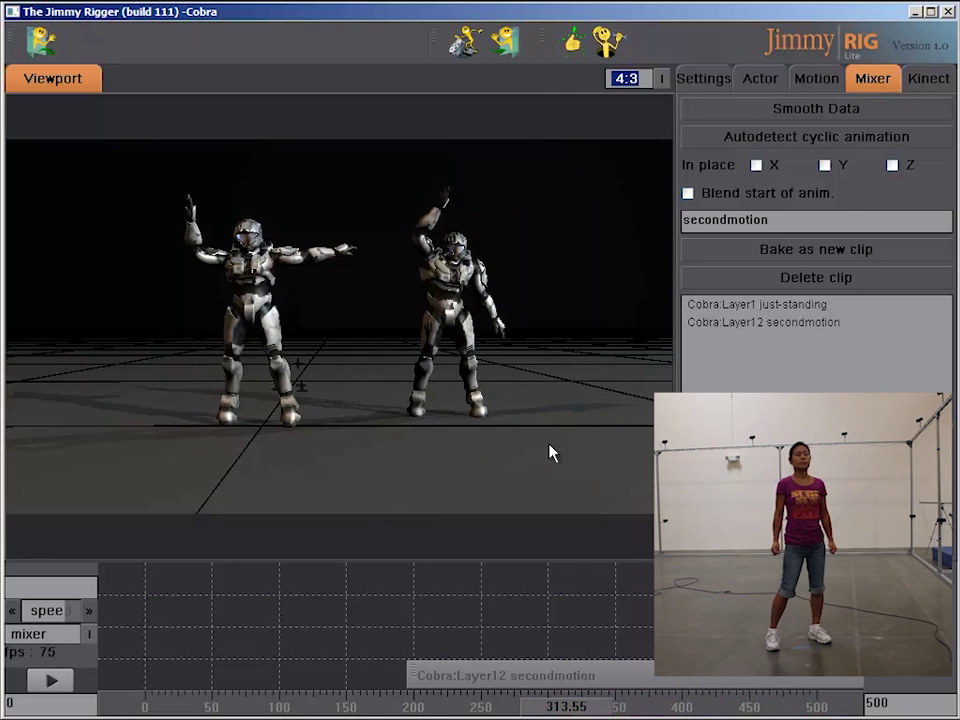
Start opening another model and browse from Test_Content into the Demo folder
left_click(42, 42)
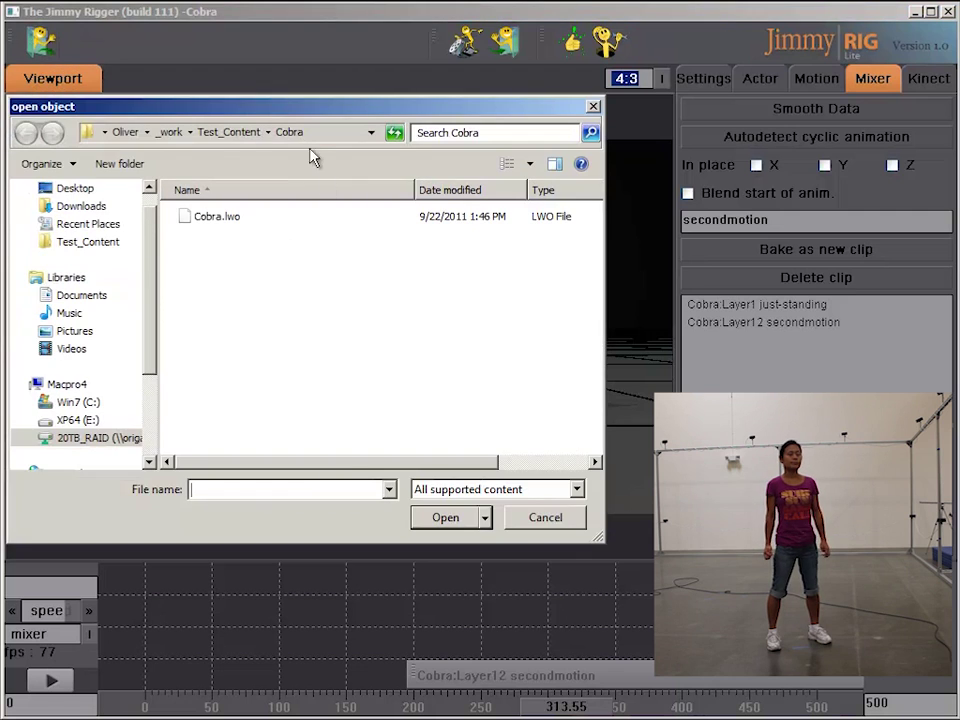
left_click(229, 132)
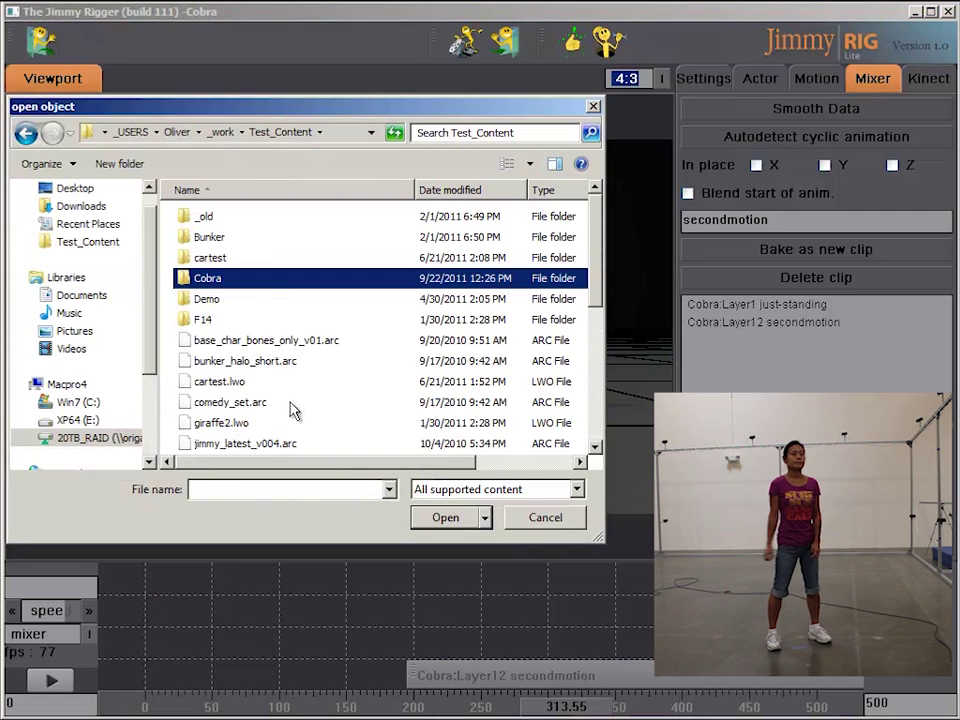
double_click(214, 302)
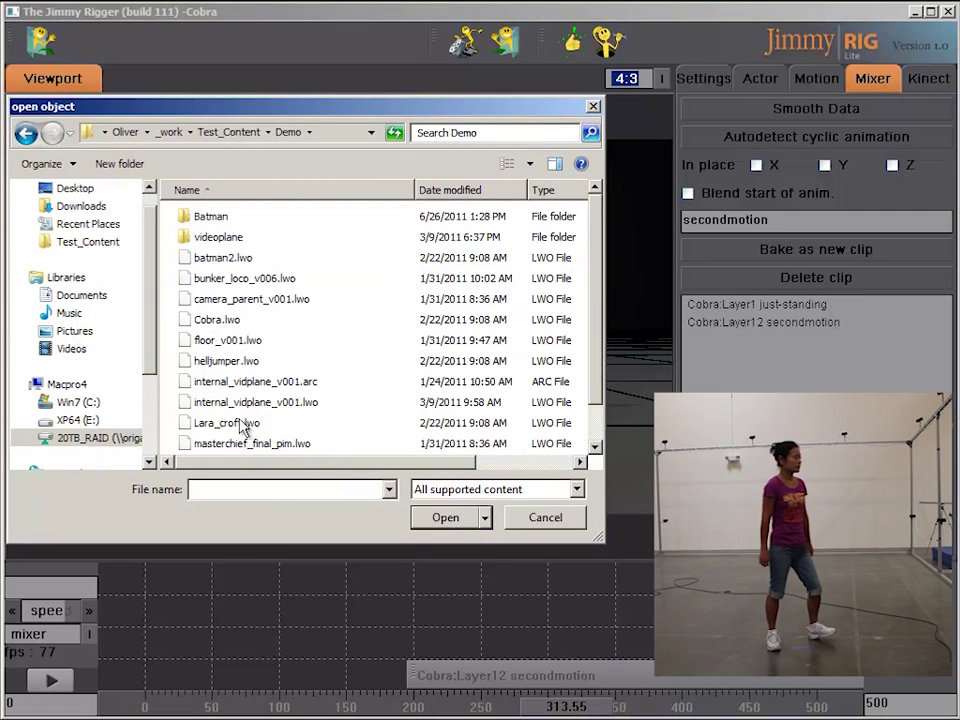